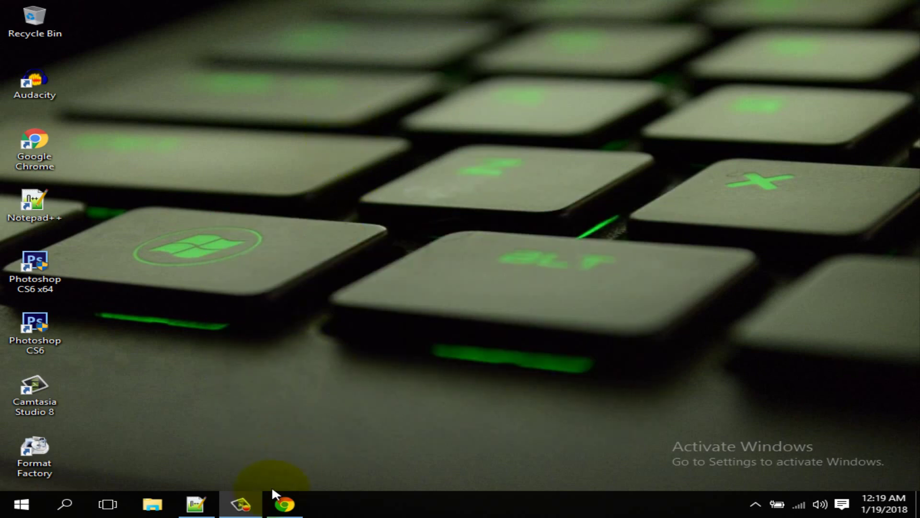
Launch Chrome and go to its Extensions page from the browser menu.
click(283, 506)
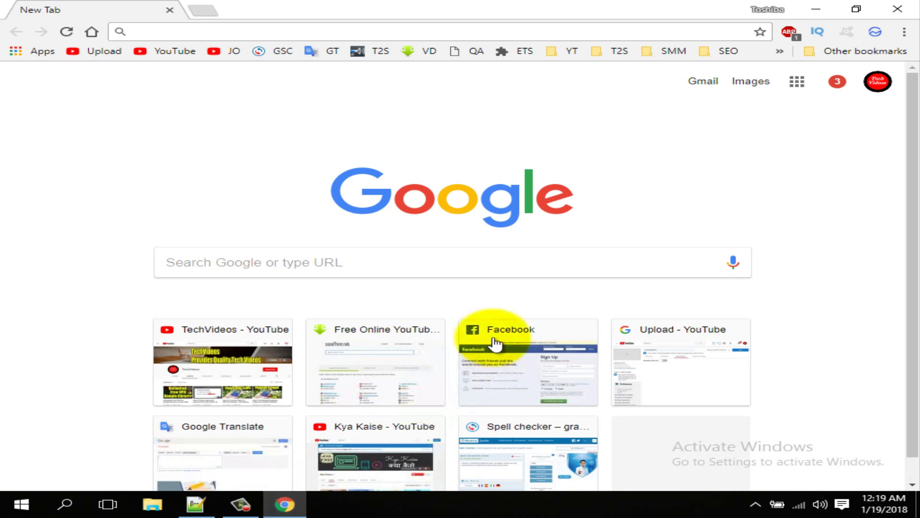
click(904, 32)
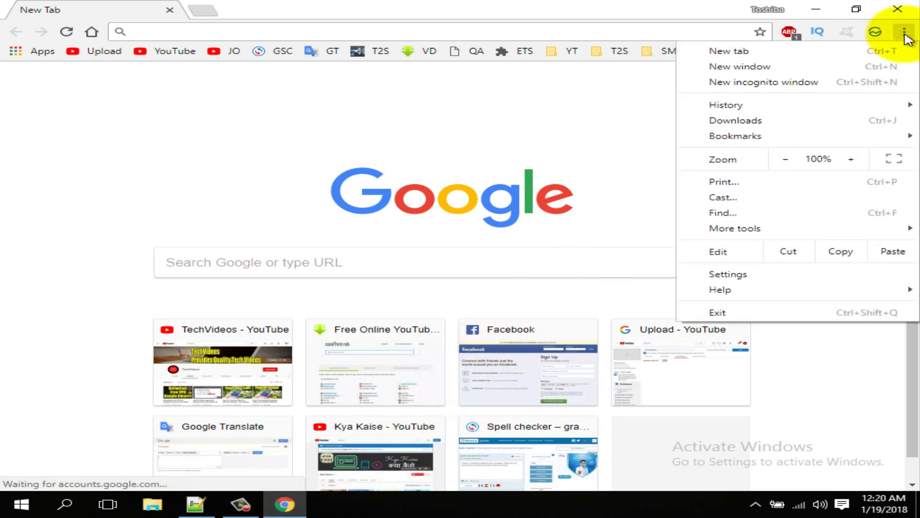
mouse_move(735, 229)
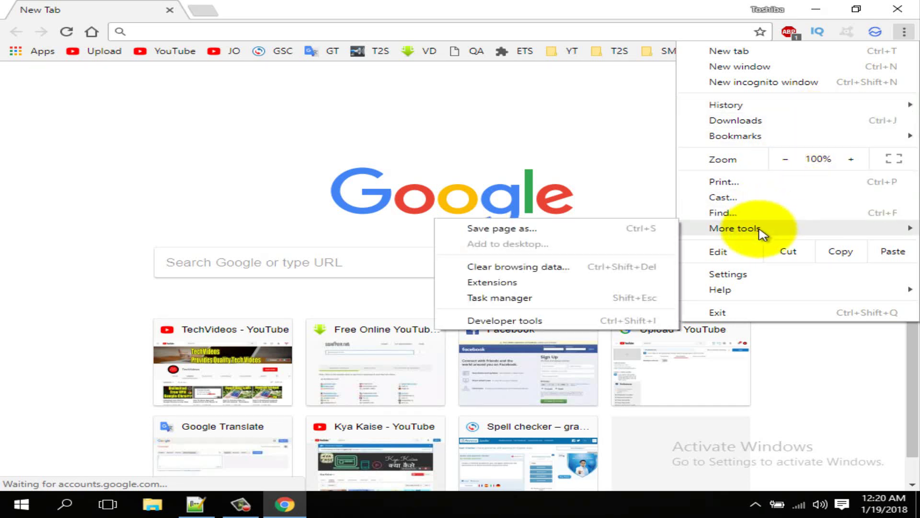
click(494, 283)
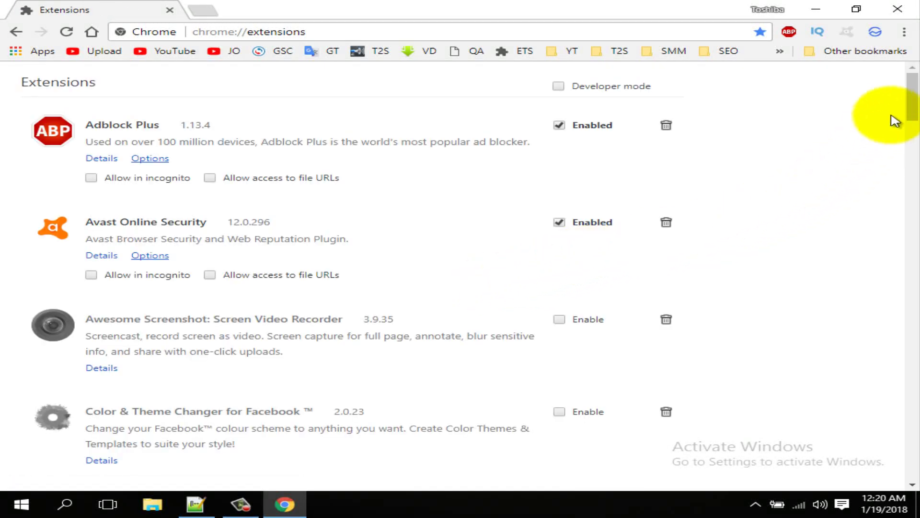
drag(912, 97, 912, 461)
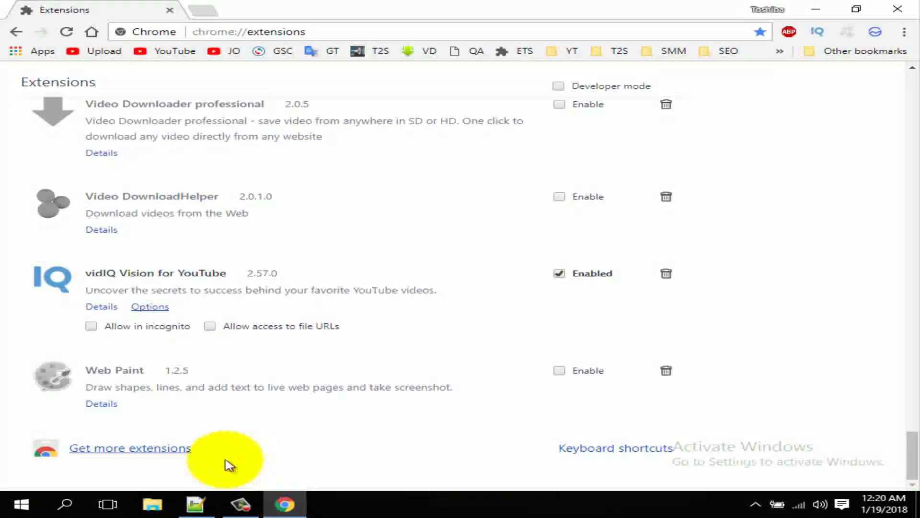
Search the Chrome Web Store for 'font changer' and show only extension results.
click(105, 452)
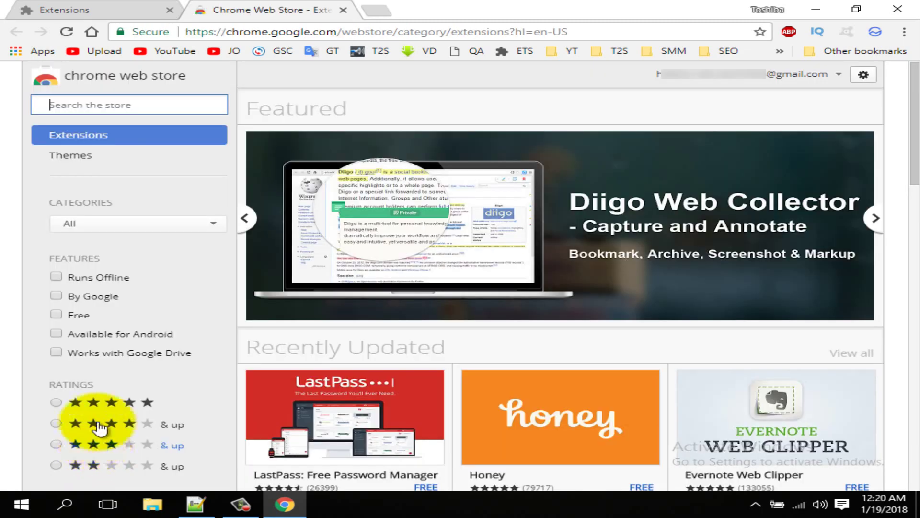
click(123, 105)
text(fo)
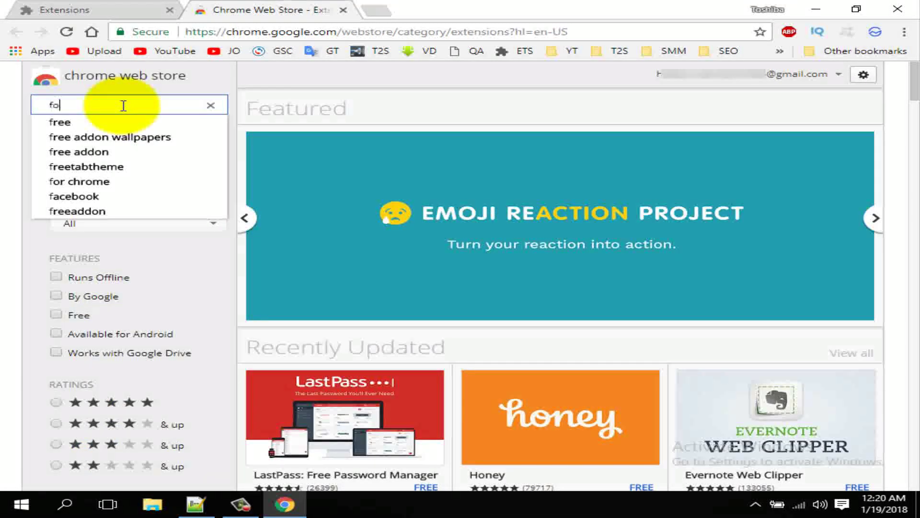
text(nt cha)
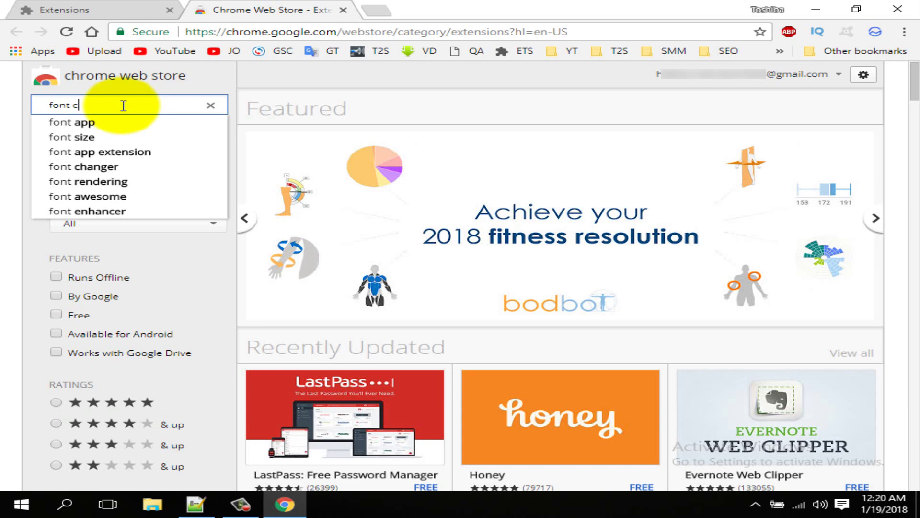
text(nger)
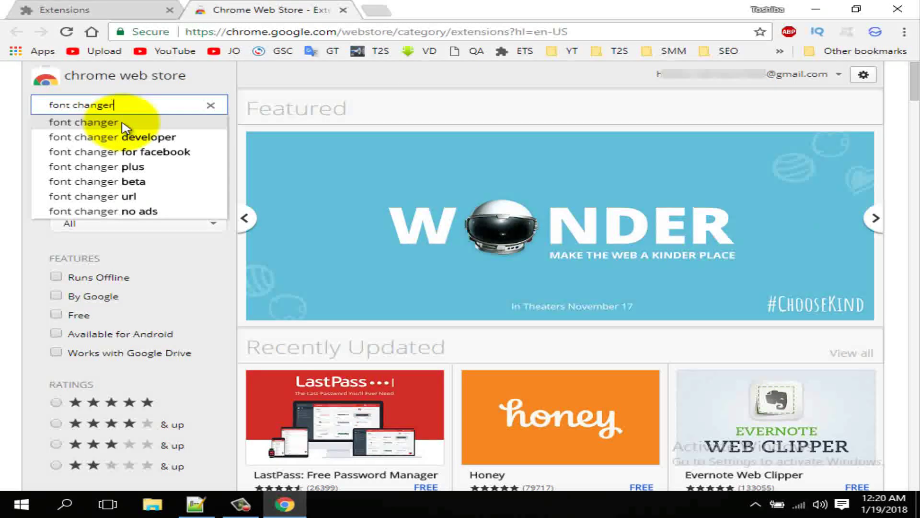
click(124, 124)
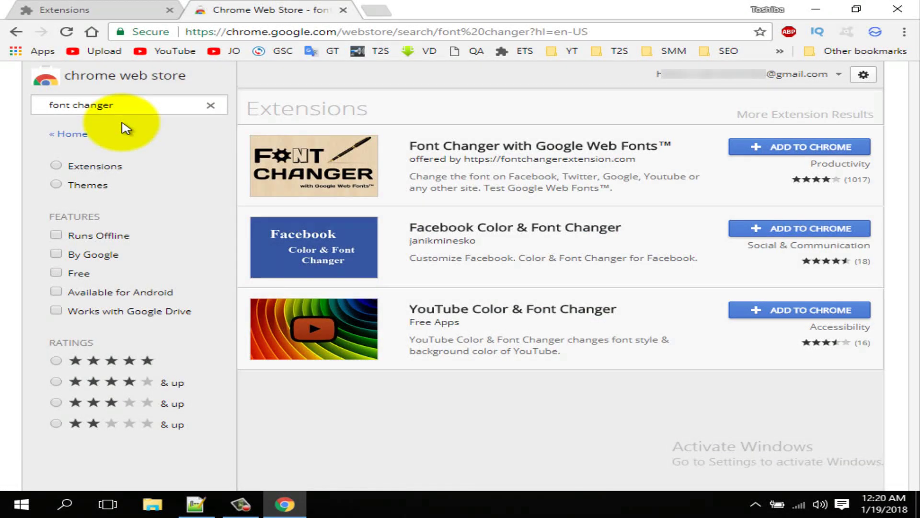
click(57, 167)
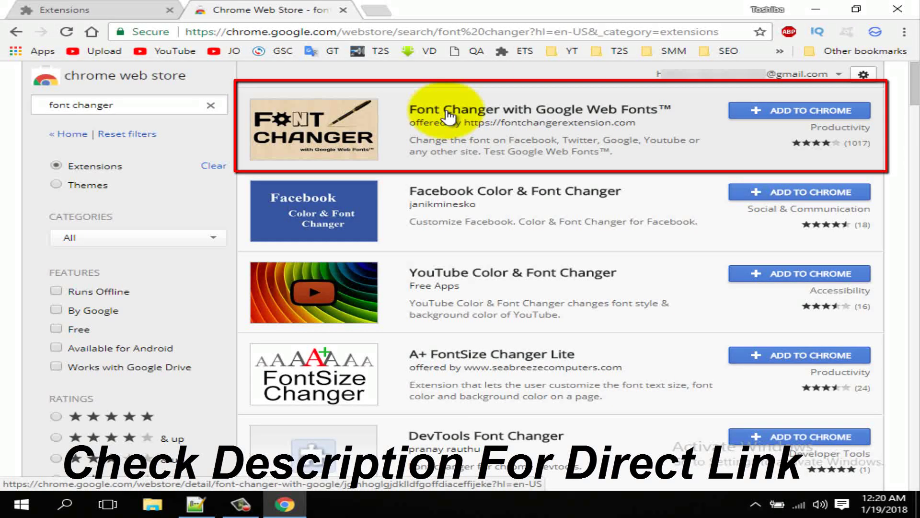
Add the Font Changer with Google Web Fonts extension to Chrome and confirm installation.
click(450, 115)
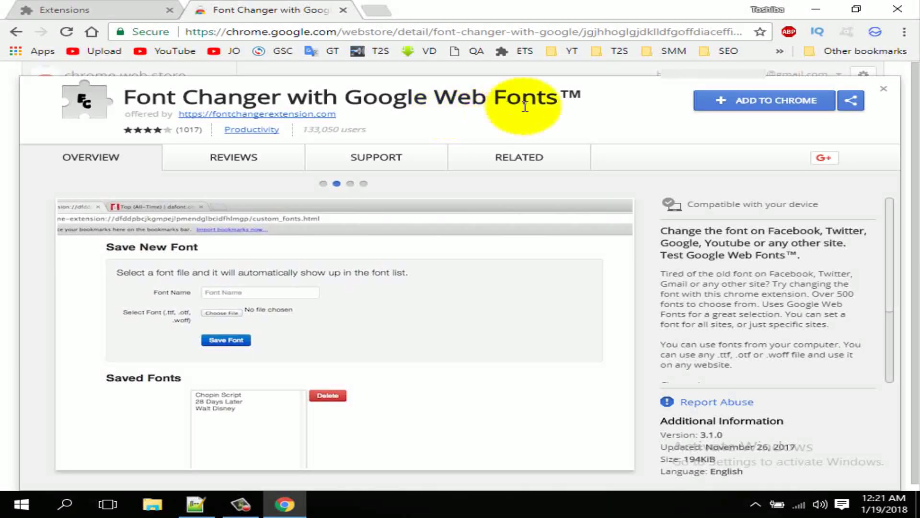
click(726, 105)
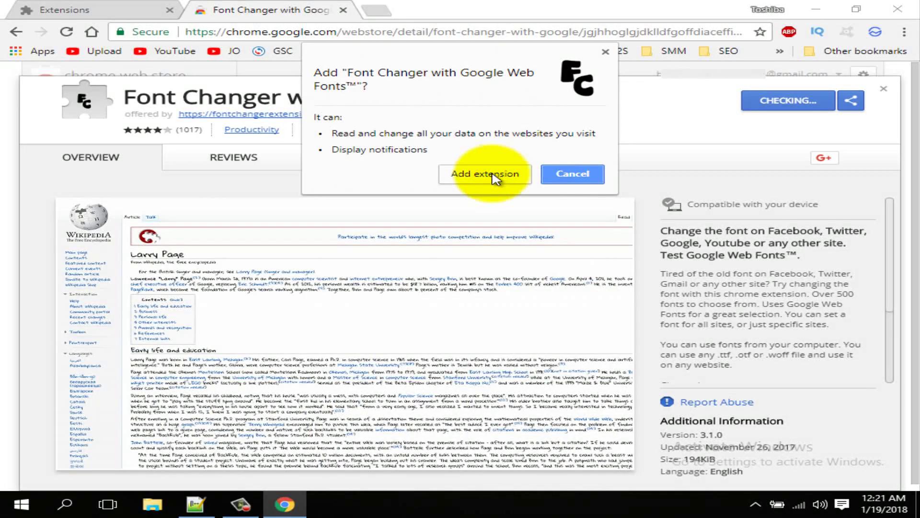
click(485, 173)
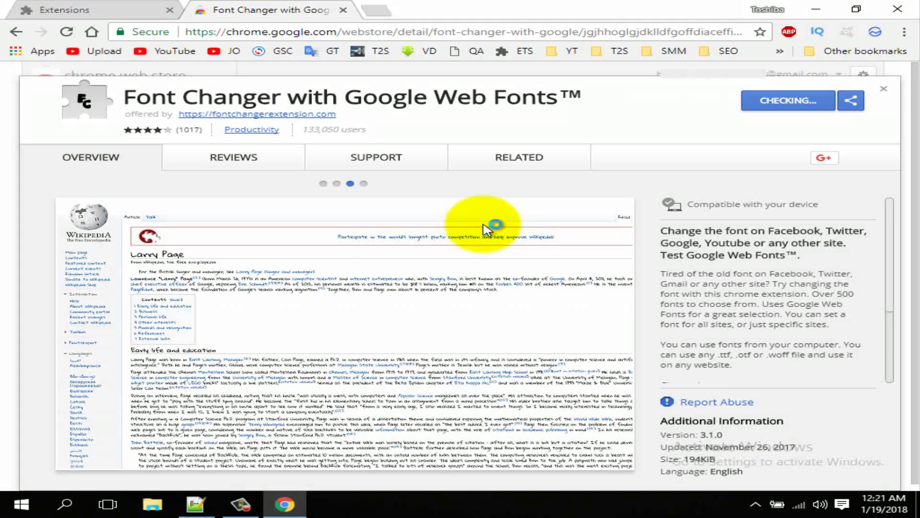
click(519, 157)
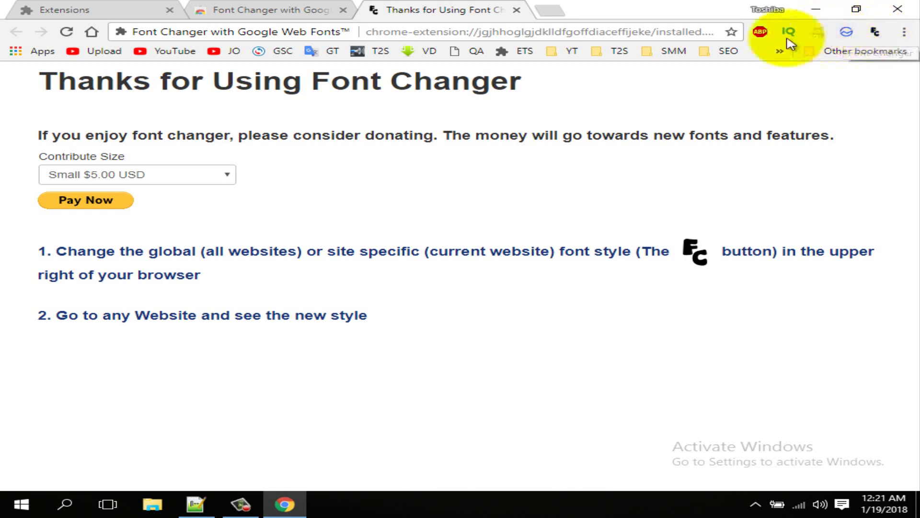
Close the store and Extensions tabs, then load Wikipedia's 'Mobile phone' article in a new tab.
click(344, 9)
click(171, 10)
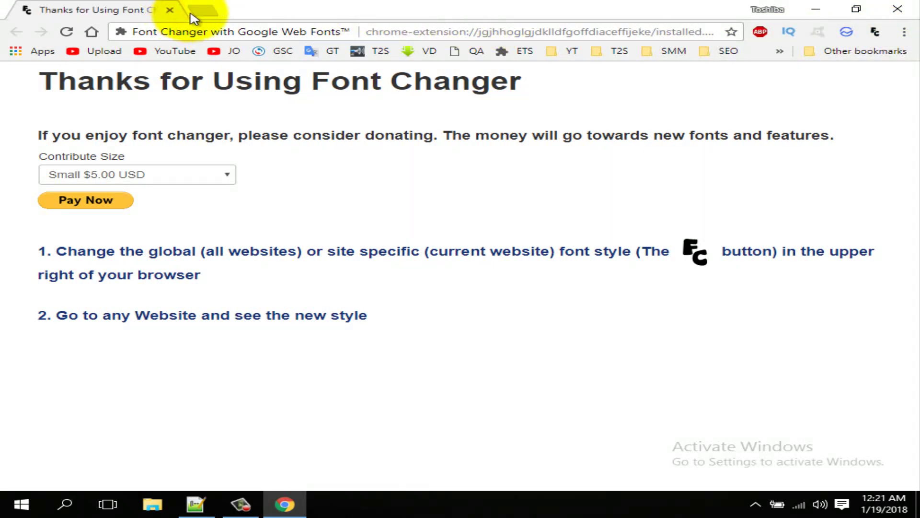
click(207, 10)
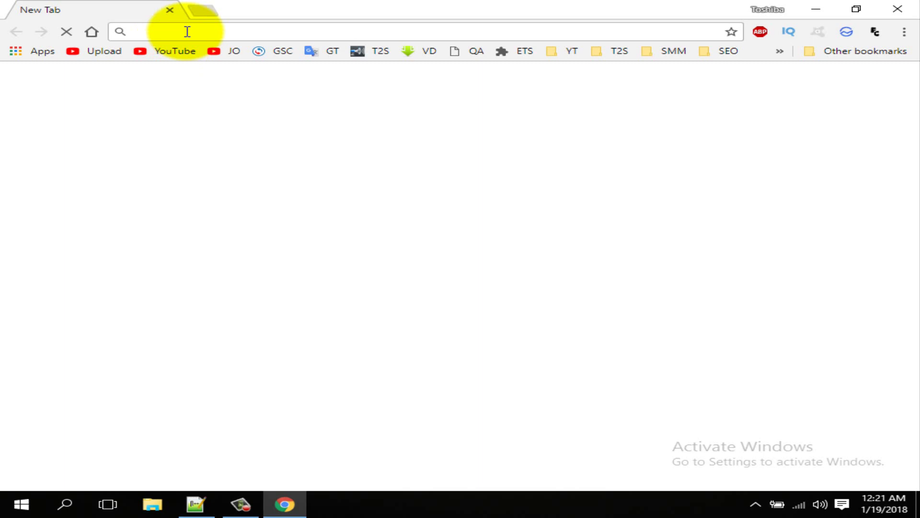
text(w)
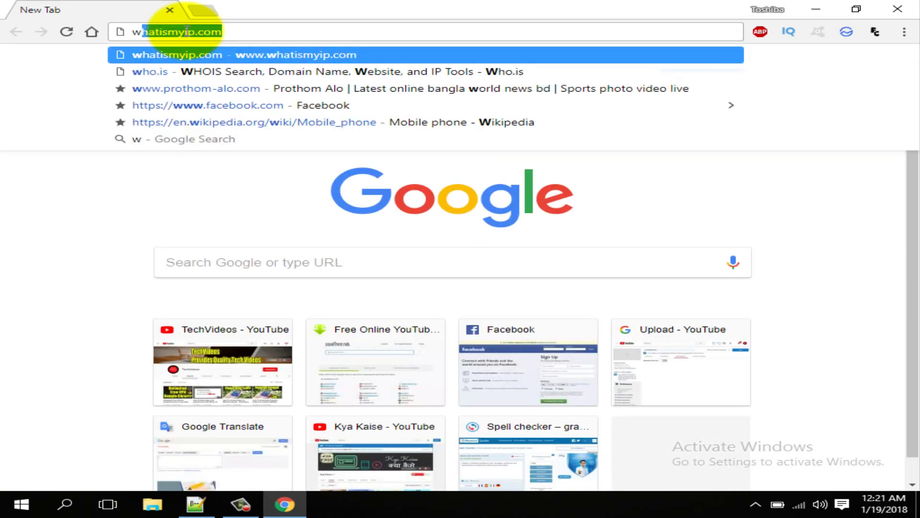
text(ik)
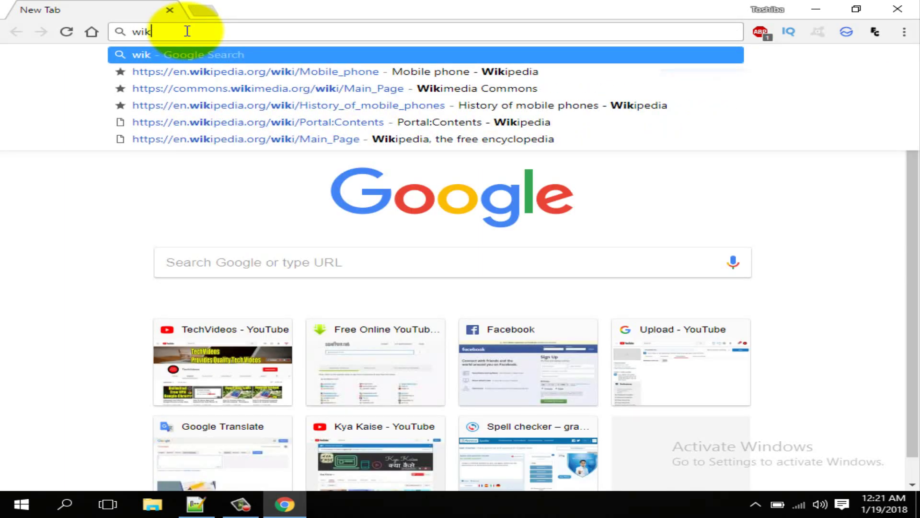
key(Down)
key(Return)
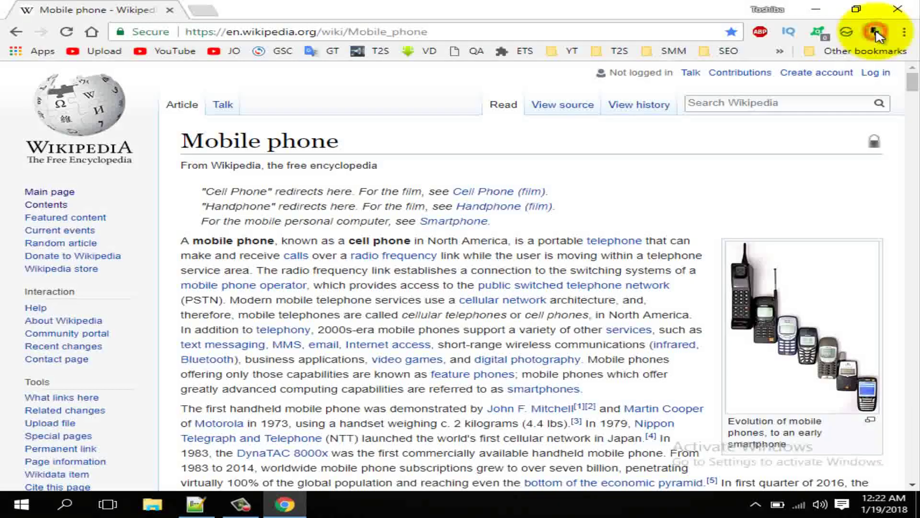
In Font Changer, enable Font Name as ABeeZee and Font Weight as Bold.
click(876, 33)
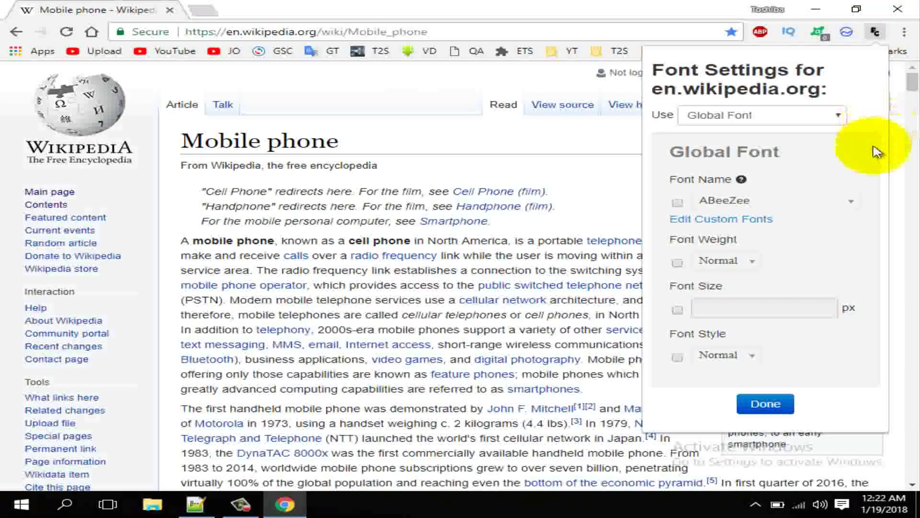
click(678, 204)
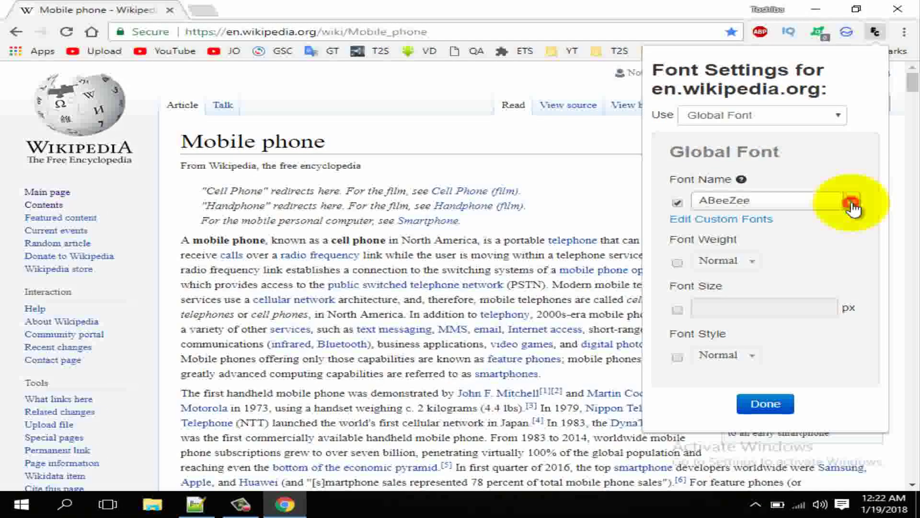
click(852, 205)
drag(849, 245, 850, 249)
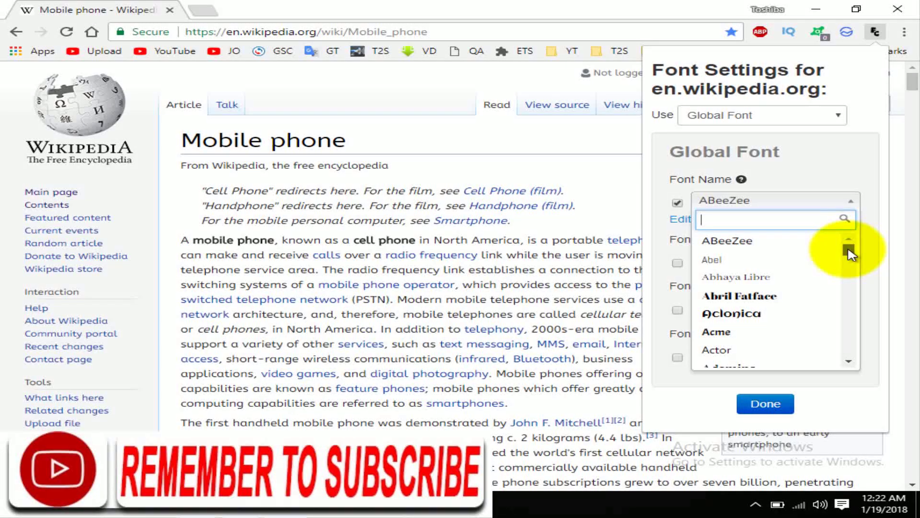
click(772, 243)
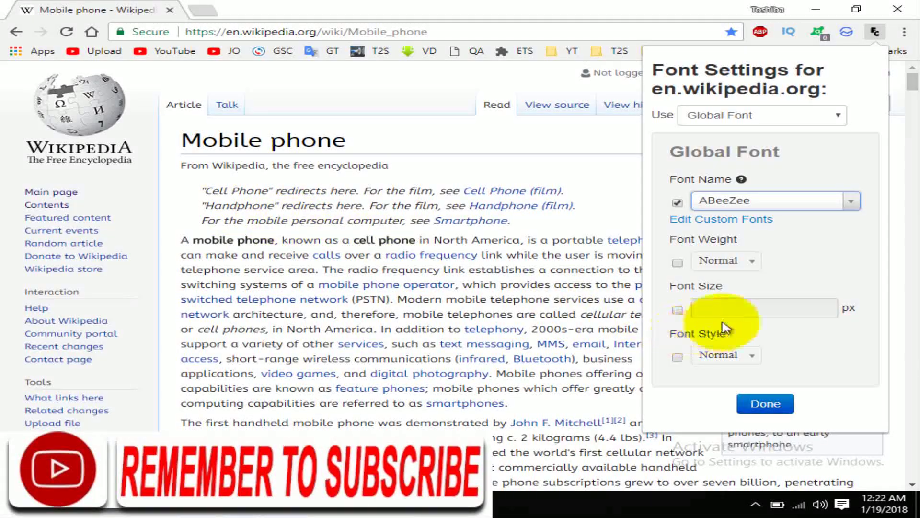
click(714, 265)
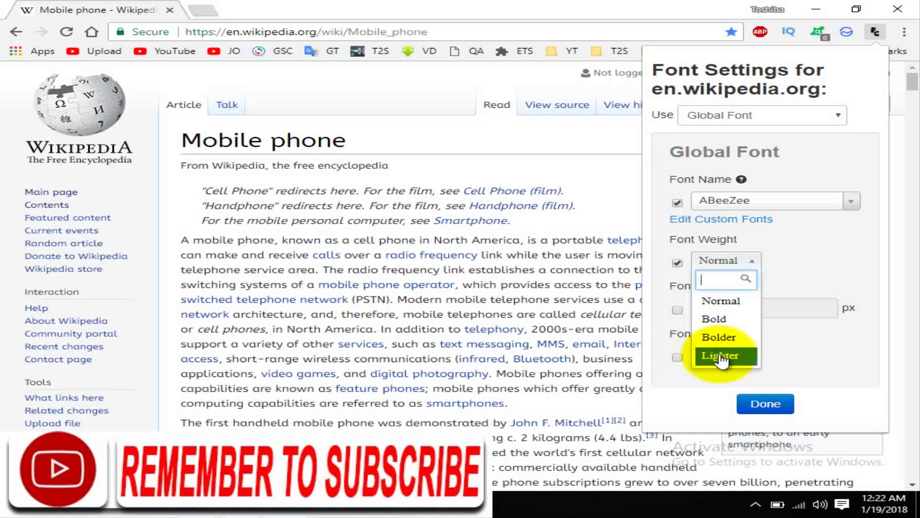
click(714, 319)
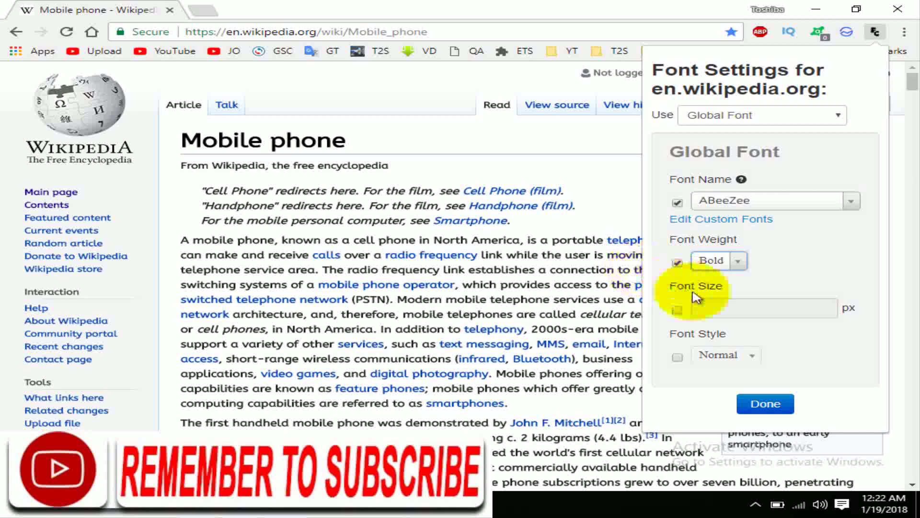
Enable Font Size and set it to 14 px, replacing an initial 24.
click(677, 312)
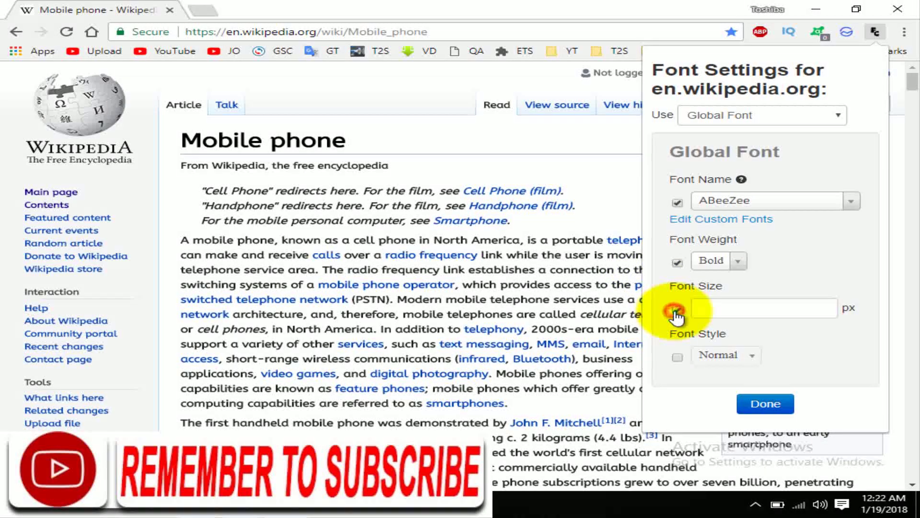
click(734, 308)
text(24)
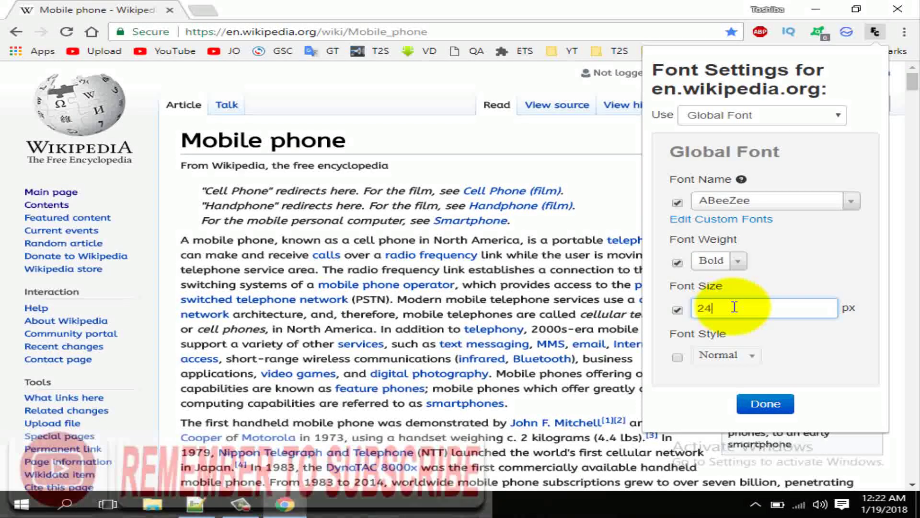
key(Return)
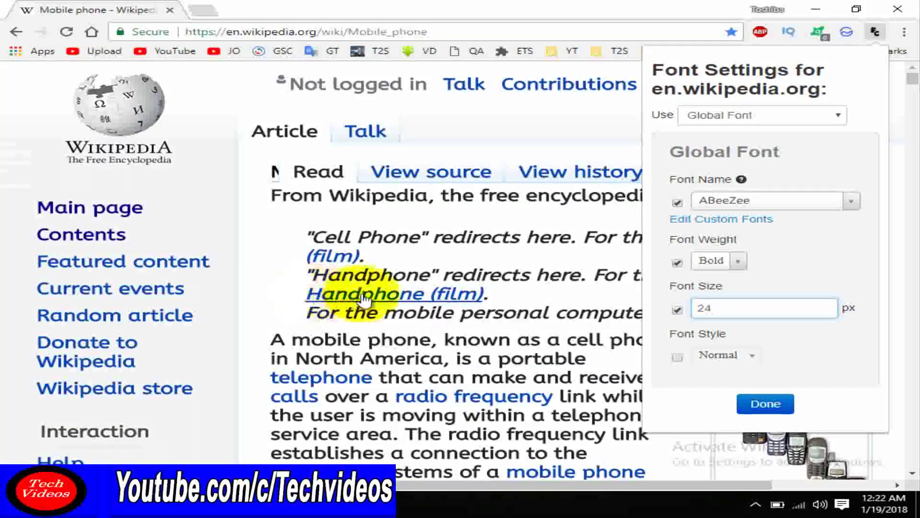
drag(726, 308, 696, 309)
text(14)
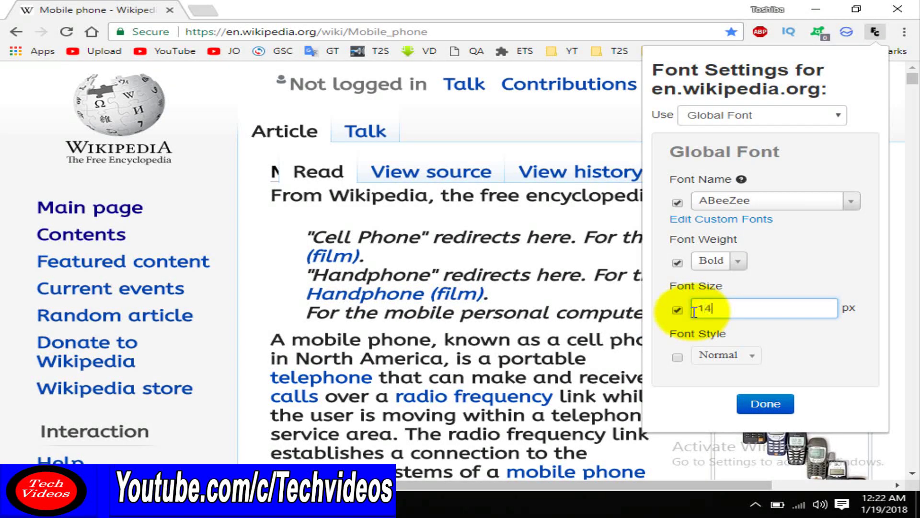
key(Return)
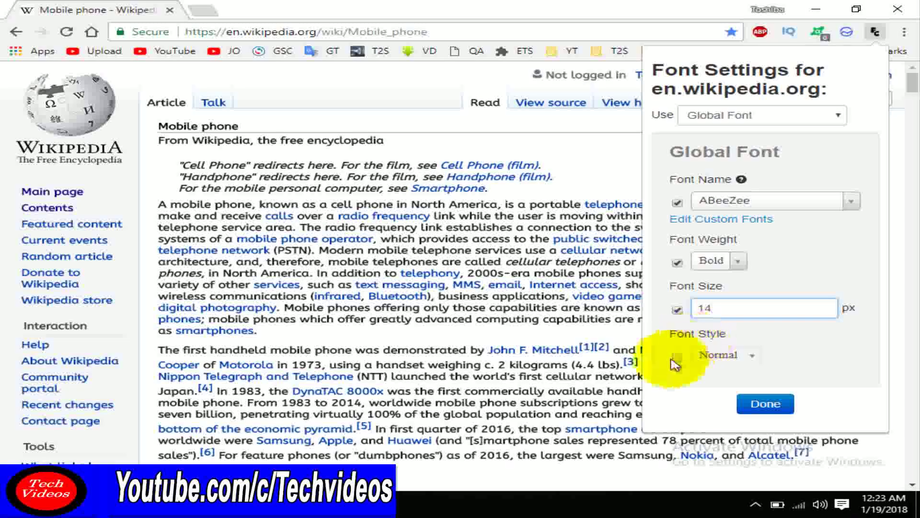
Turn on Italic font style and switch off the Bold font weight.
click(676, 358)
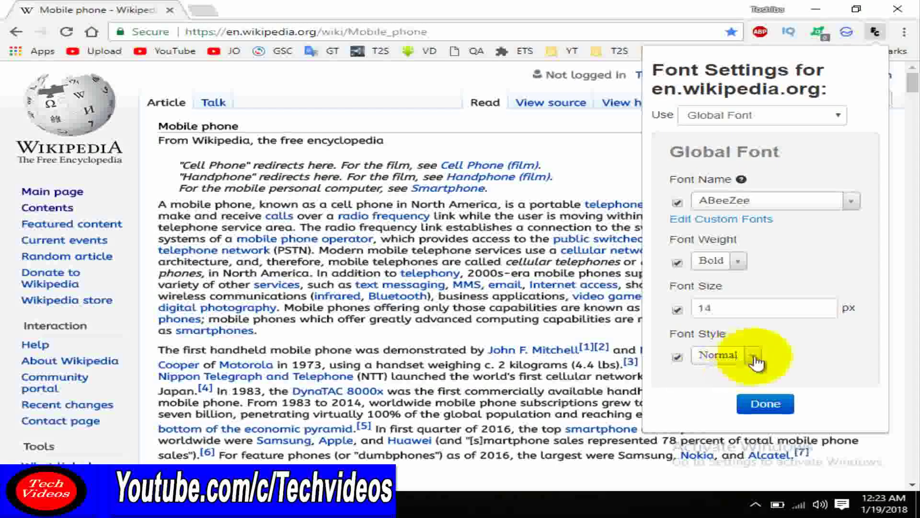
click(726, 355)
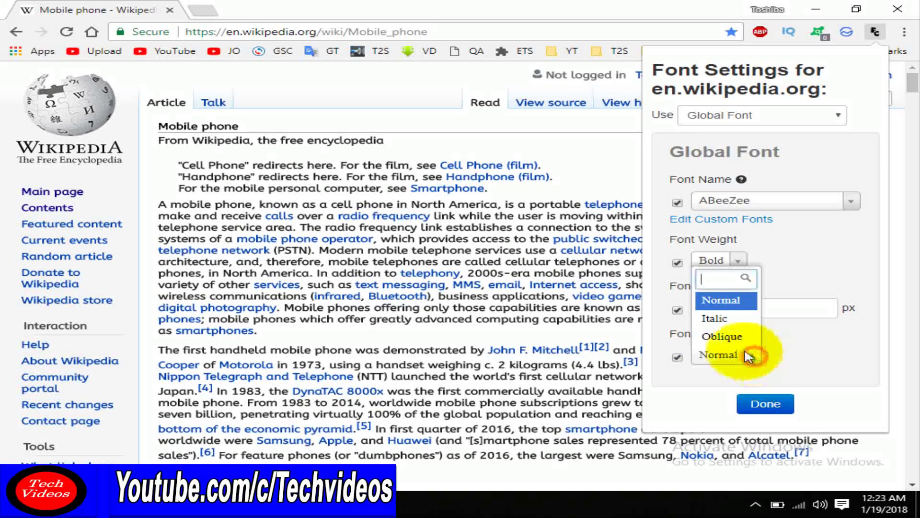
click(715, 318)
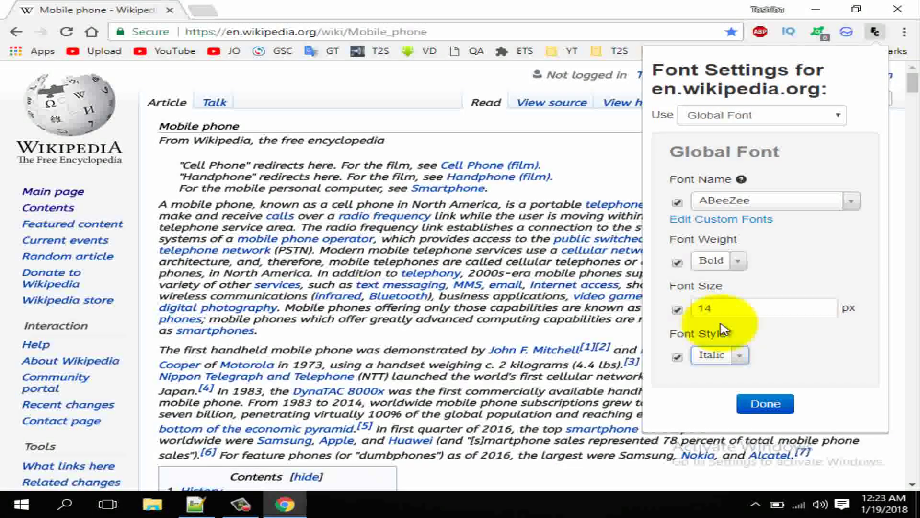
click(679, 262)
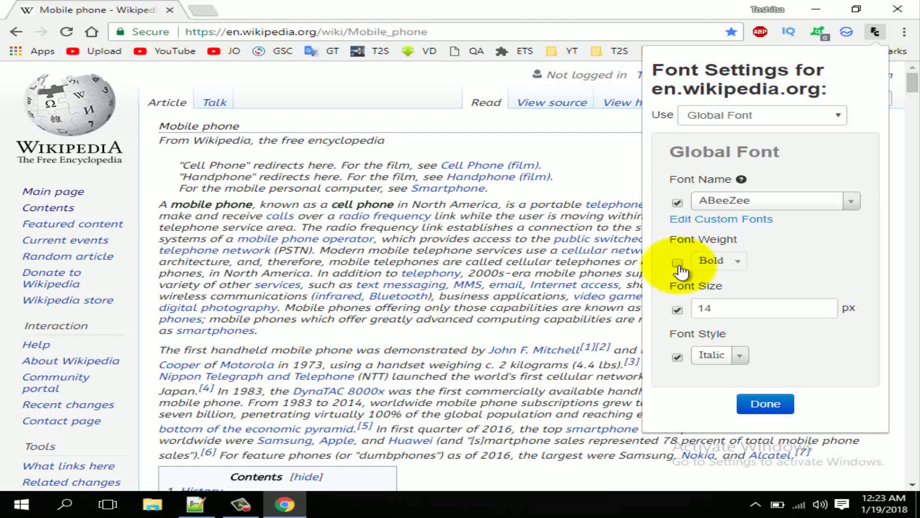
click(766, 404)
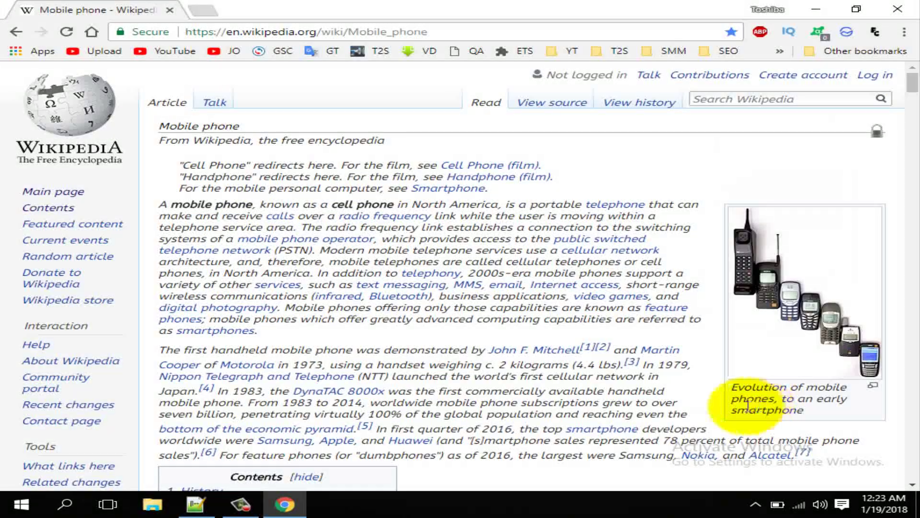